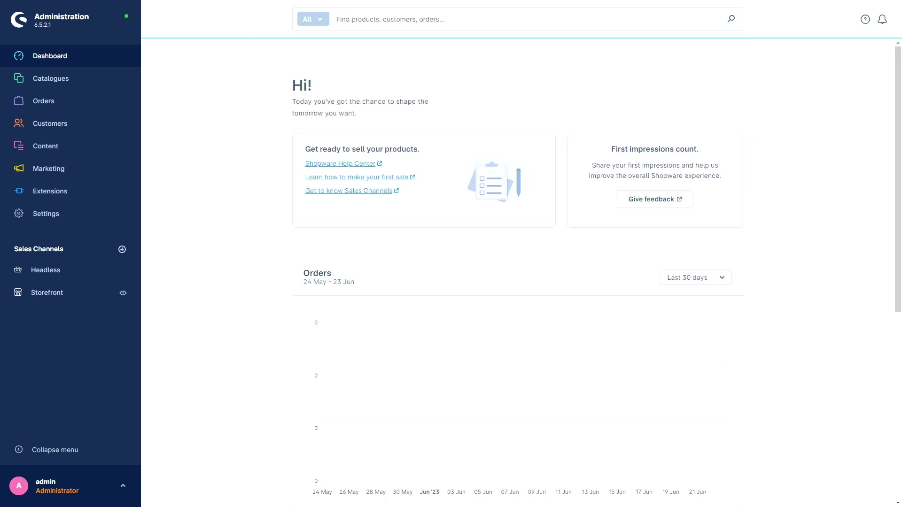
- From Settings > System > Users & permissions, start a new role with Create role
left_click(73, 218)
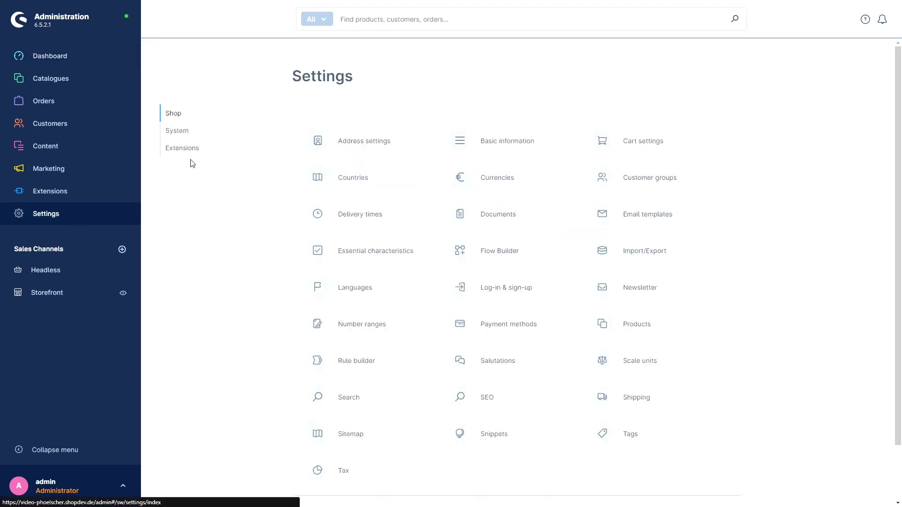
left_click(181, 135)
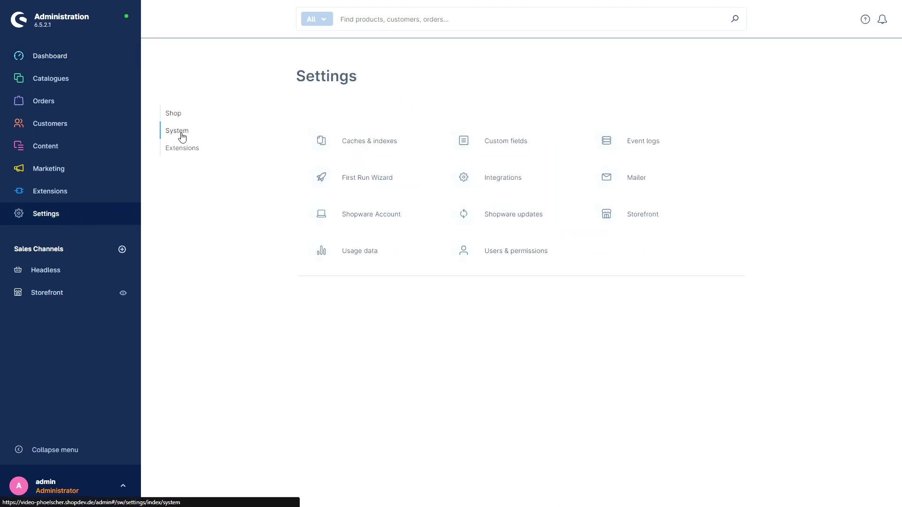
left_click(516, 255)
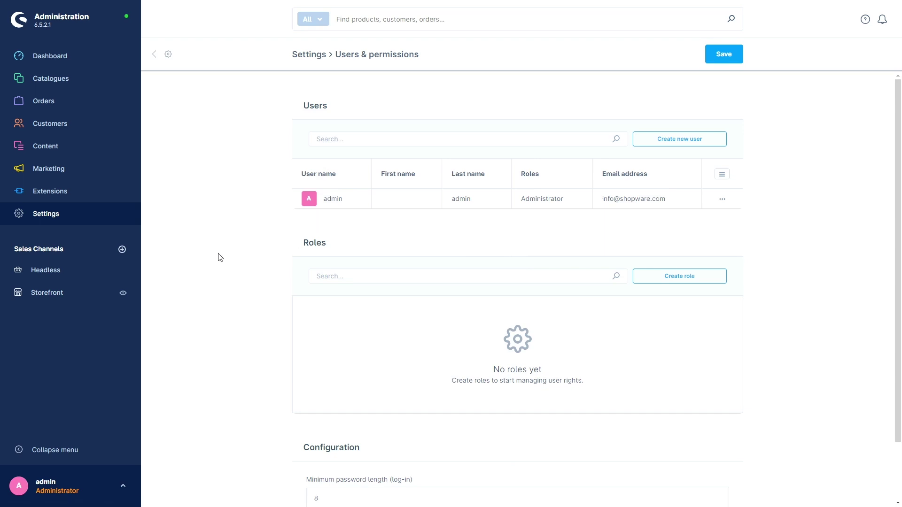
scroll(216, 259, "down", 2)
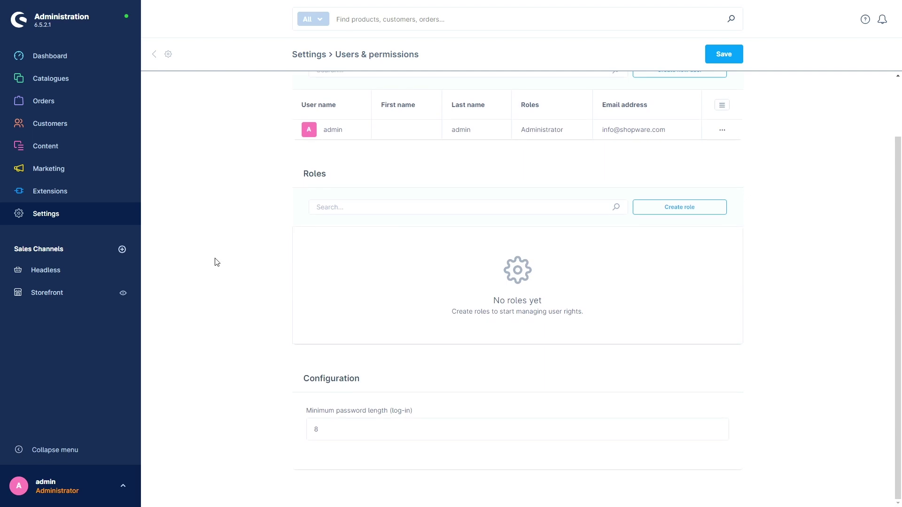
scroll(216, 262, "up", 2)
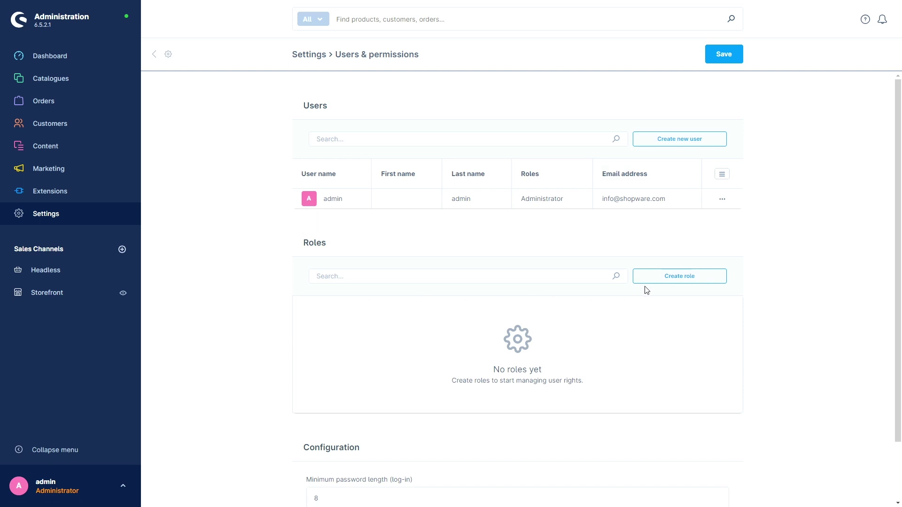
left_click(664, 280)
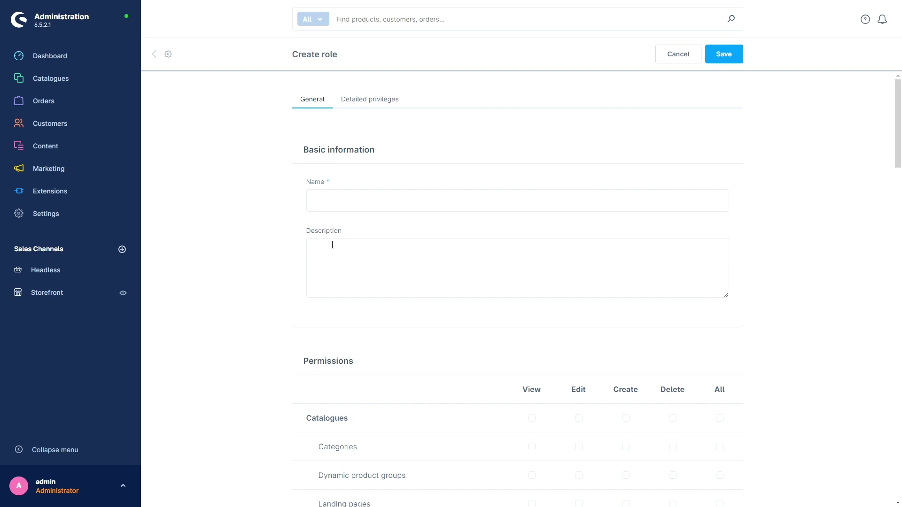
- Enter 'content creator' as the role name and scroll down to the Permissions table
left_click(320, 202)
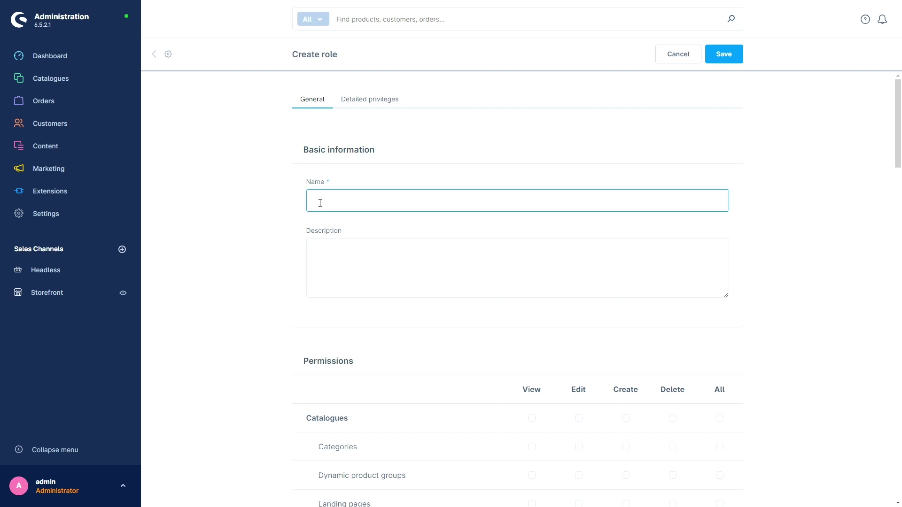
type("content creator")
left_click(270, 207)
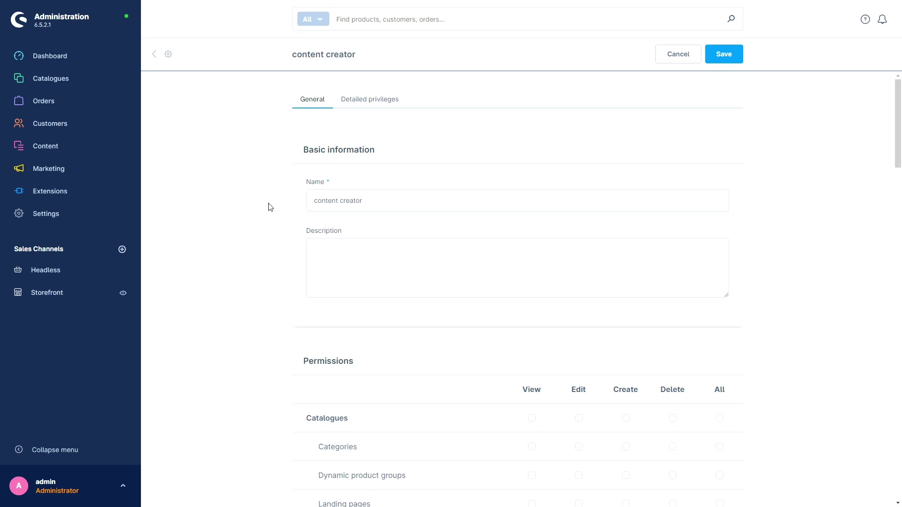
scroll(258, 246, "down", 4)
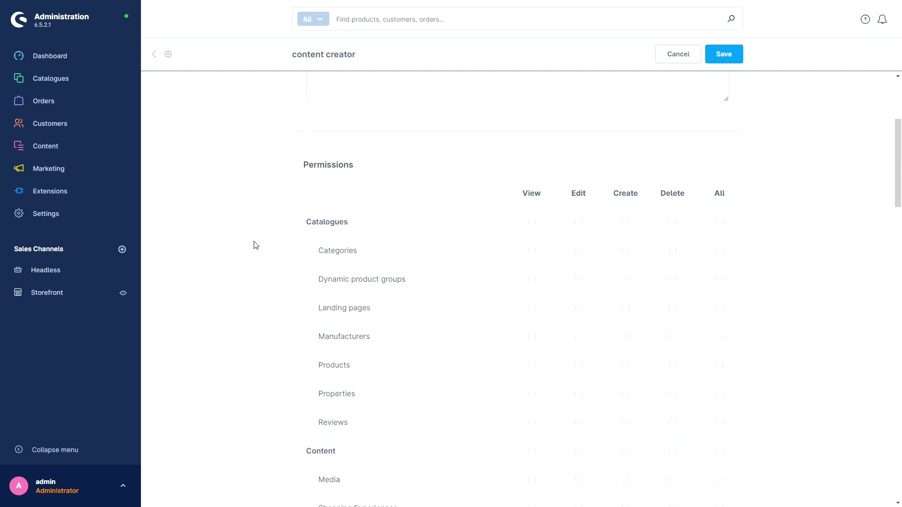
scroll(251, 250, "down", 1)
scroll(250, 250, "up", 1)
- Tick and then untick the Edit, Create and Delete permissions for Categories
left_click(579, 252)
left_click(626, 252)
left_click(626, 252)
left_click(579, 250)
left_click(673, 250)
left_click(673, 250)
- Tick All in the Catalogues header to grant full rights on every catalogue area
mouse_move(81, 76)
left_click(719, 222)
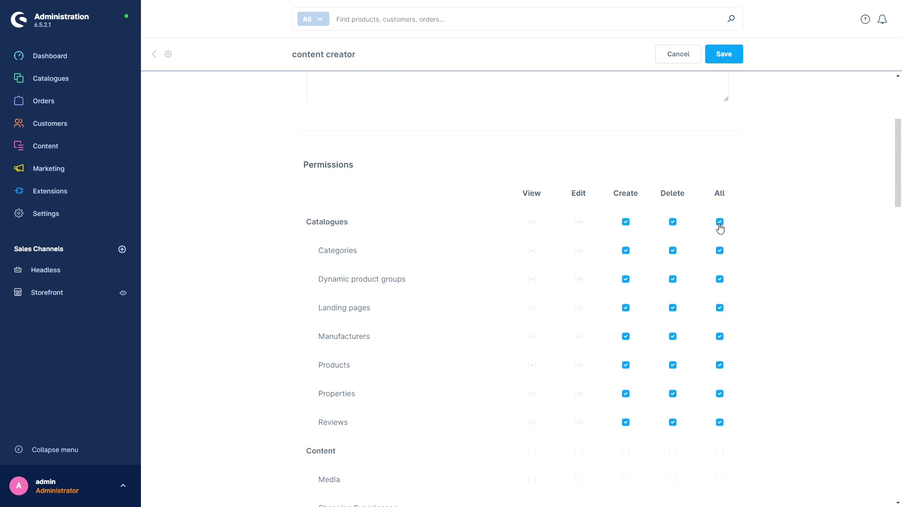
scroll(493, 246, "down", 1)
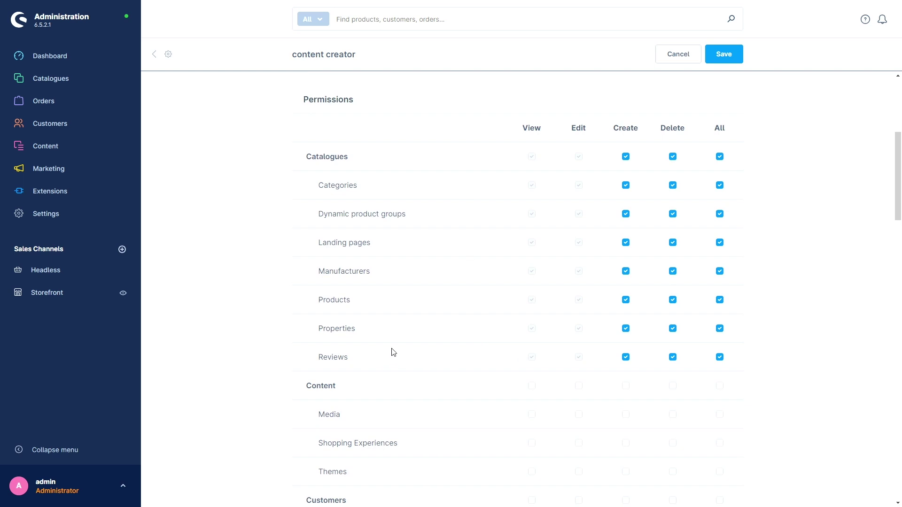
- Untick All for Reviews, then tick All for Media and Shopping Experiences under Content
left_click(719, 358)
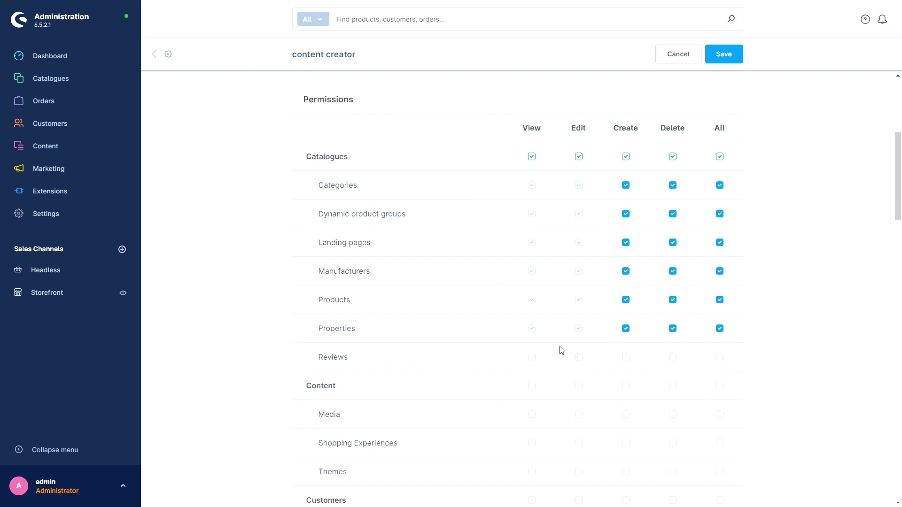
scroll(484, 324, "down", 2)
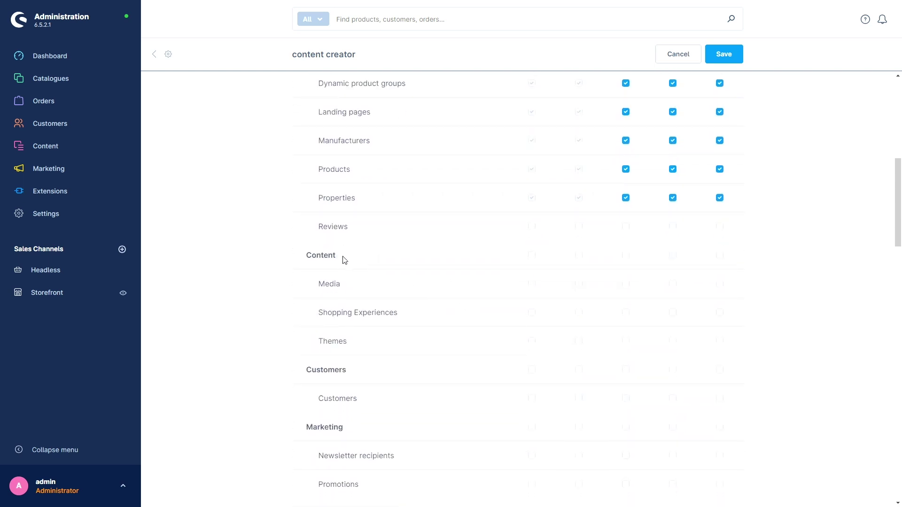
mouse_move(54, 146)
left_click(721, 284)
left_click(720, 313)
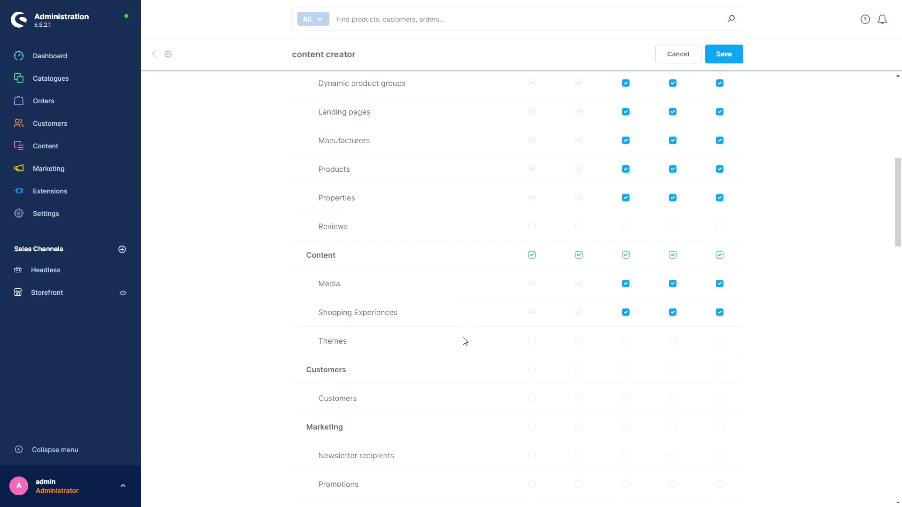
scroll(460, 338, "down", 3)
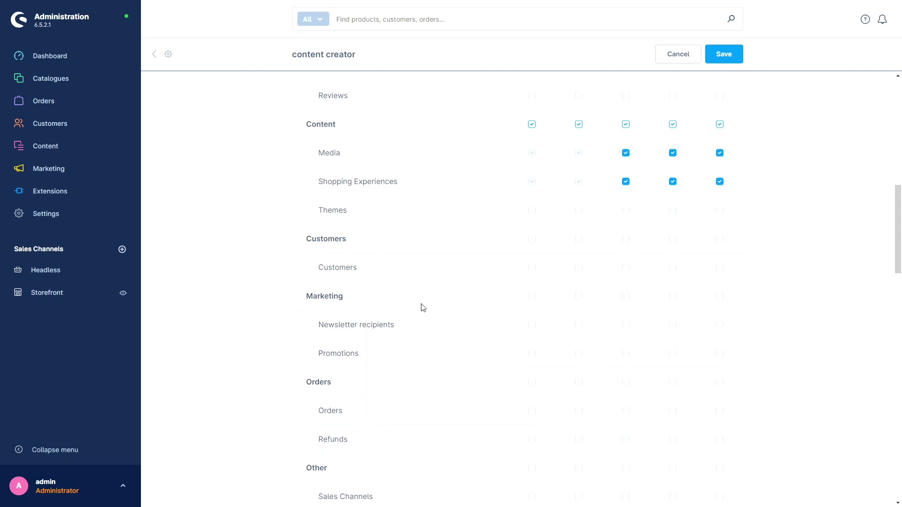
scroll(431, 293, "down", 2)
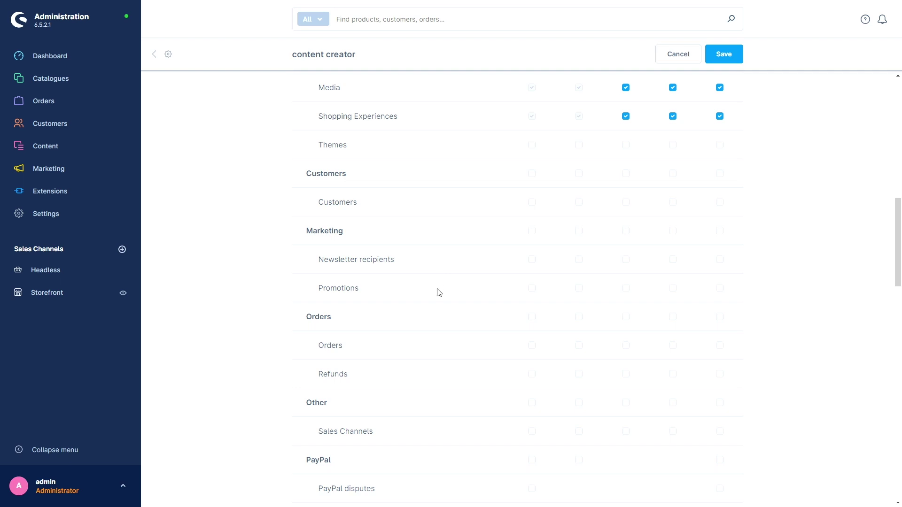
scroll(429, 293, "down", 2)
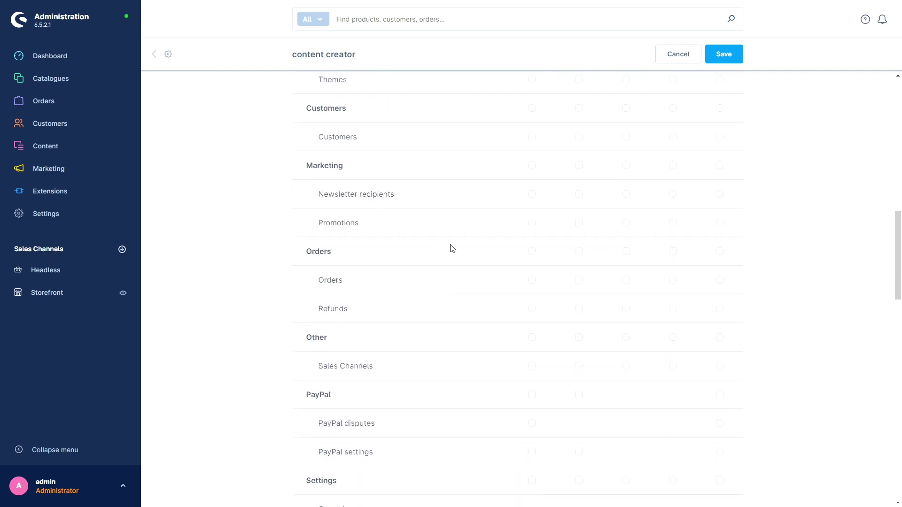
mouse_move(93, 102)
scroll(230, 277, "down", 3)
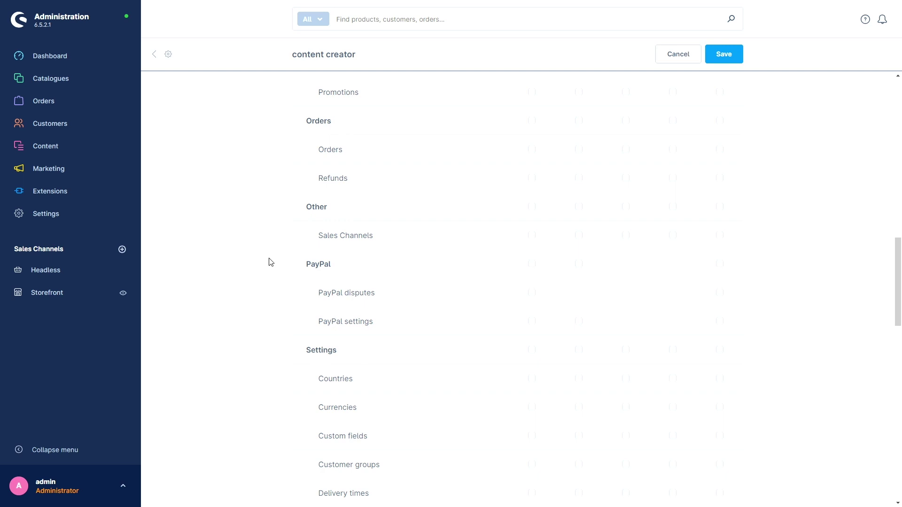
scroll(271, 263, "down", 2)
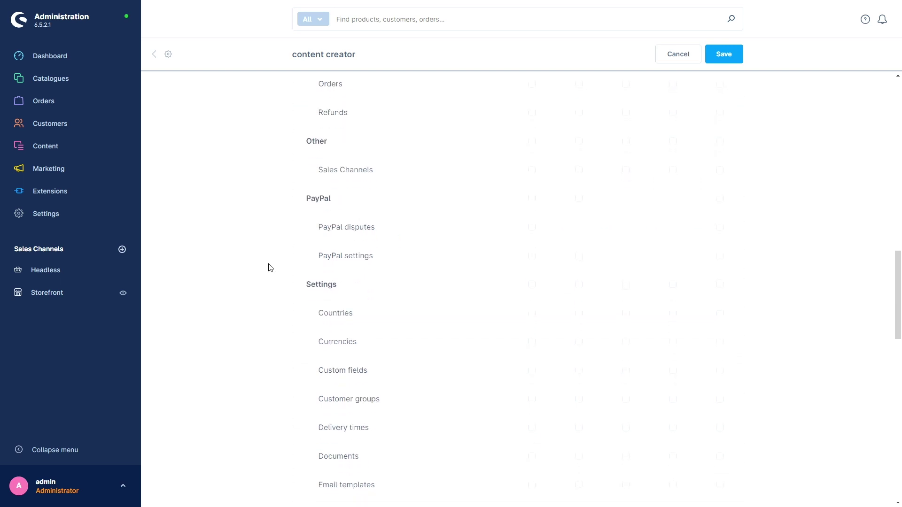
scroll(270, 267, "down", 4)
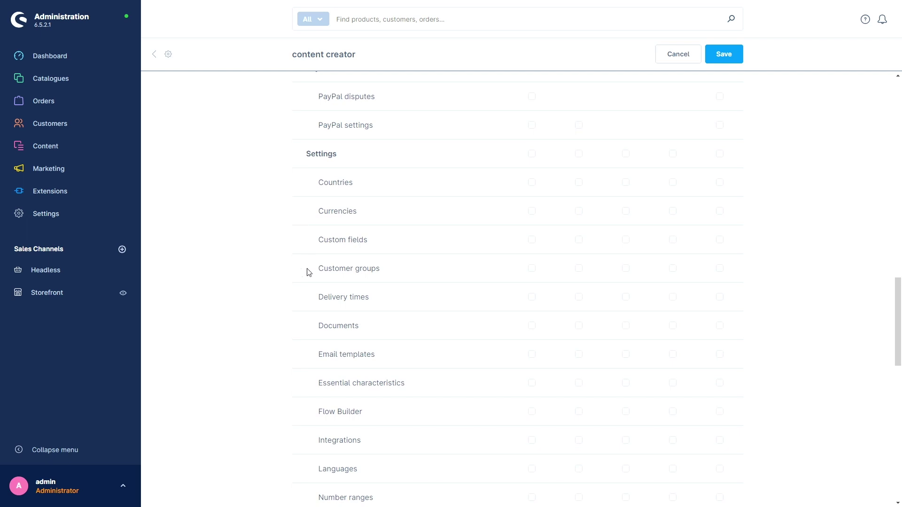
scroll(288, 302, "down", 3)
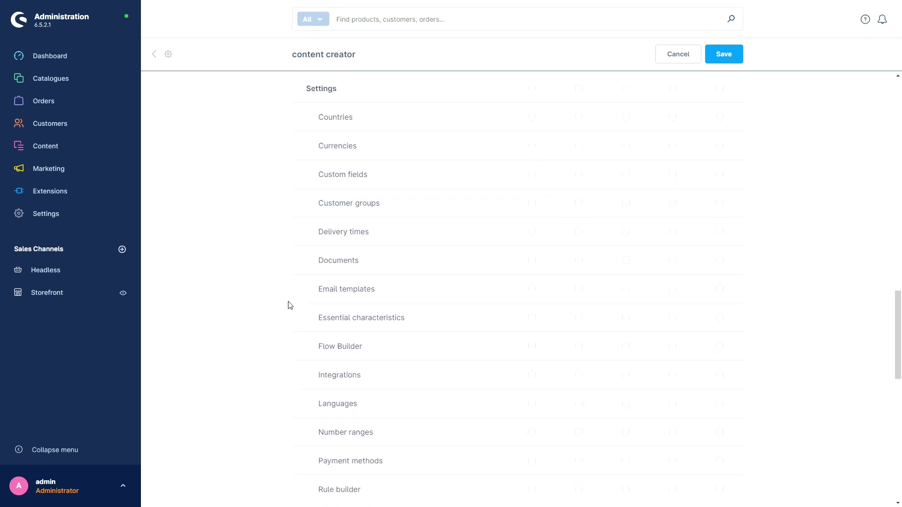
scroll(261, 282, "down", 2)
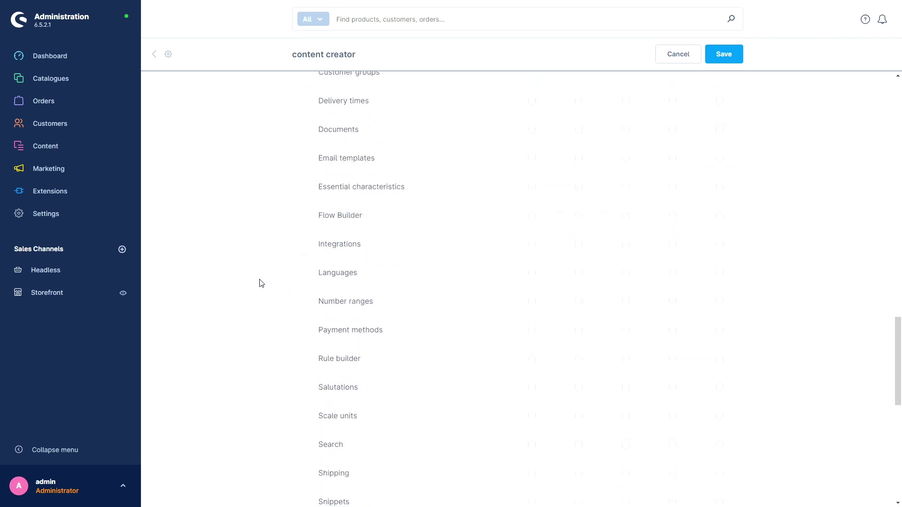
scroll(254, 294, "down", 2)
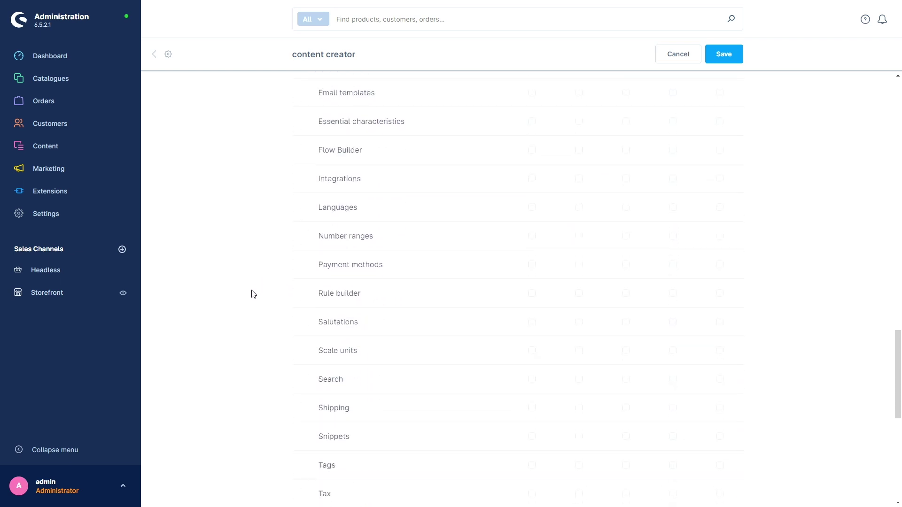
scroll(253, 294, "down", 2)
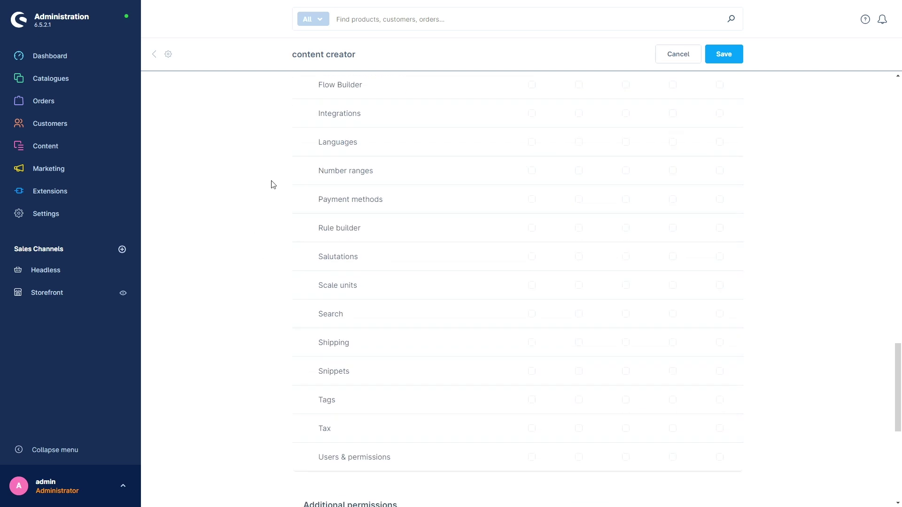
scroll(265, 305, "down", 4)
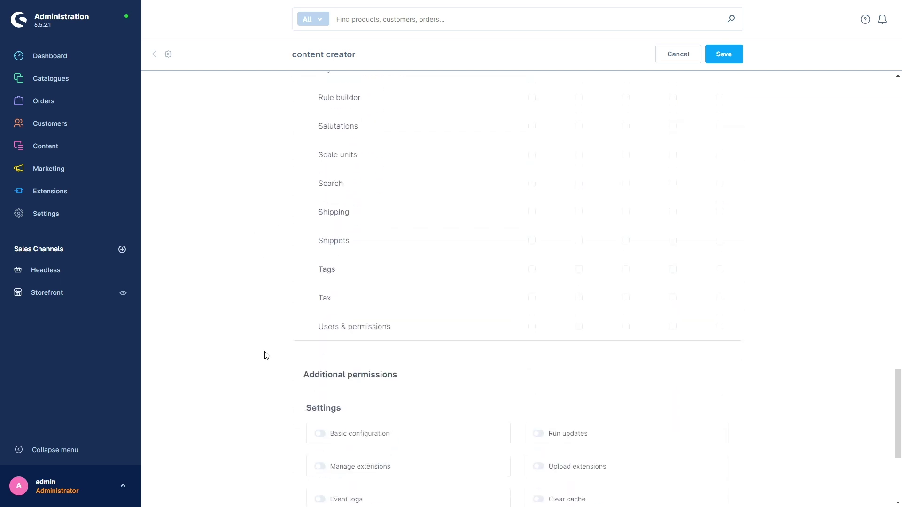
scroll(267, 356, "down", 2)
scroll(268, 358, "down", 4)
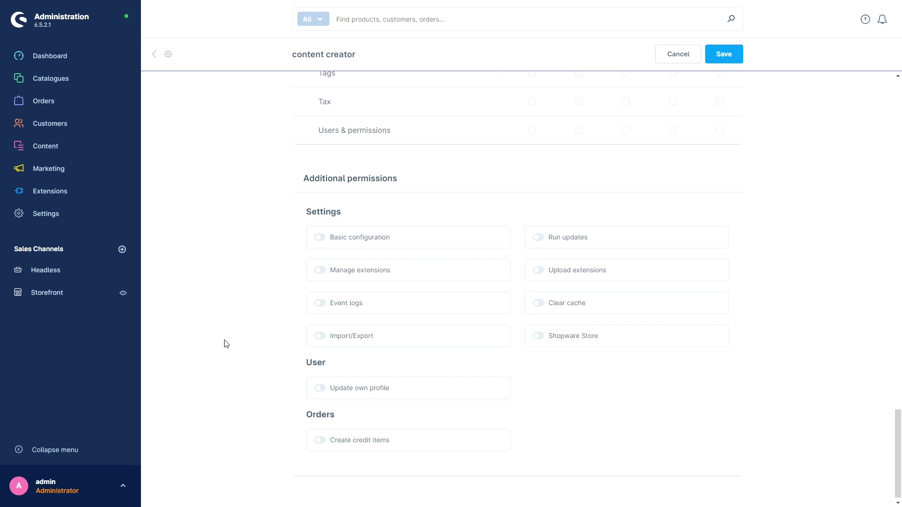
scroll(225, 343, "up", 20)
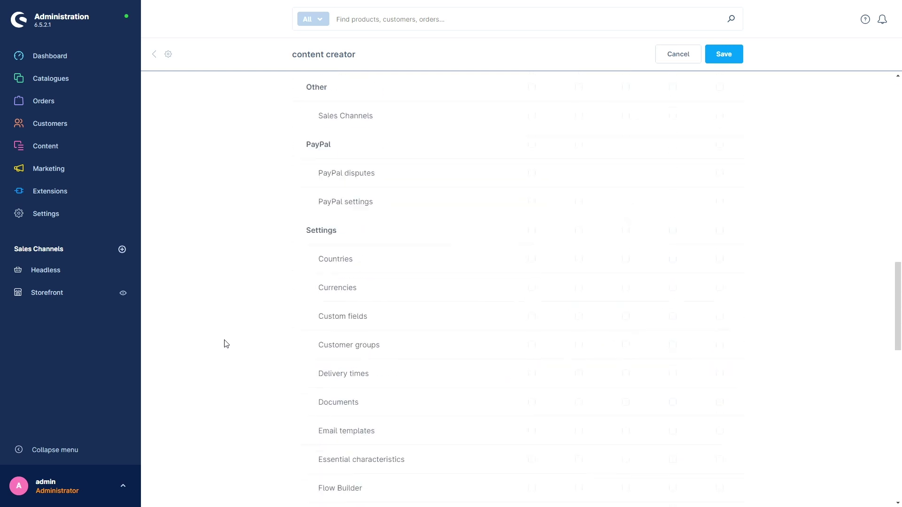
scroll(225, 343, "up", 2)
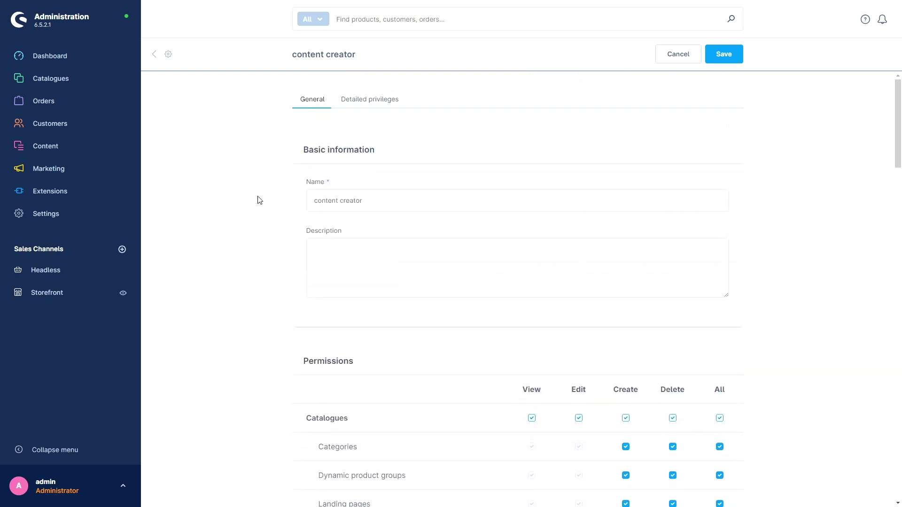
- Review the Detailed privileges tab, then return to the role's General tab
left_click(365, 103)
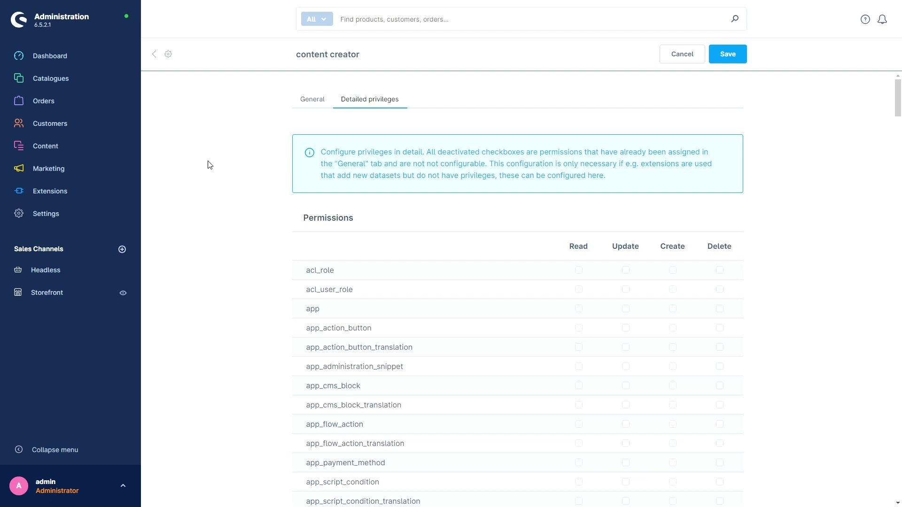
scroll(255, 199, "down", 5)
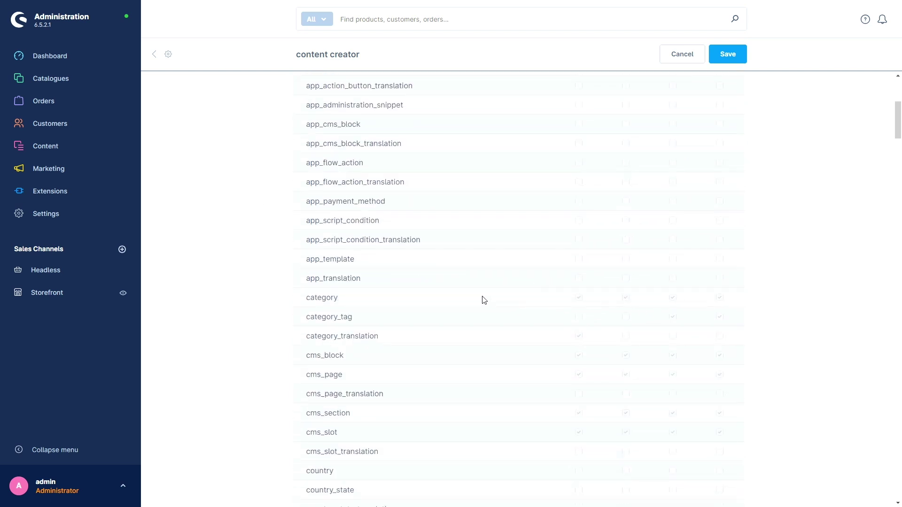
scroll(246, 284, "up", 5)
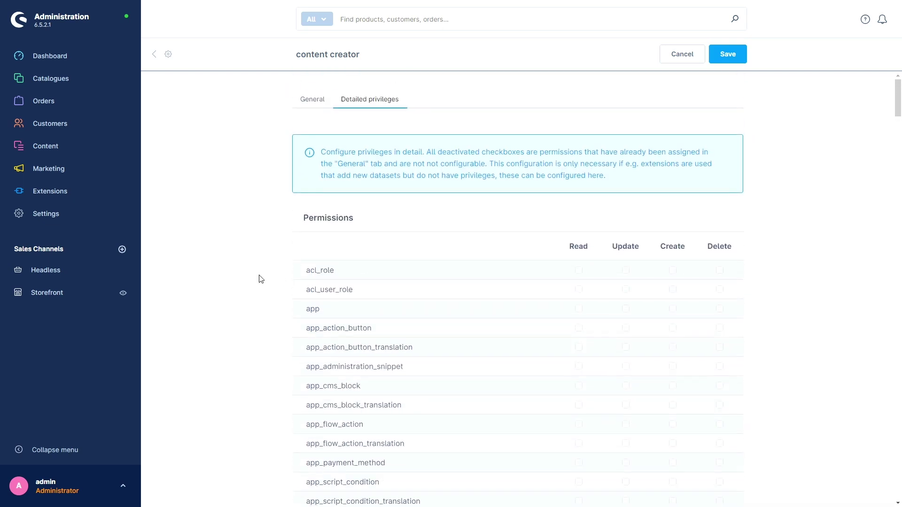
scroll(262, 283, "down", 2)
scroll(261, 283, "down", 1)
scroll(260, 282, "up", 3)
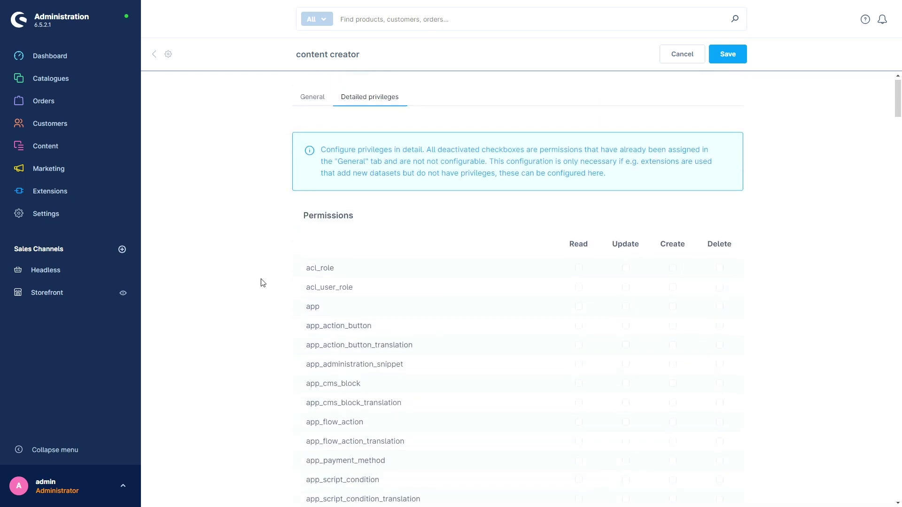
left_click(312, 104)
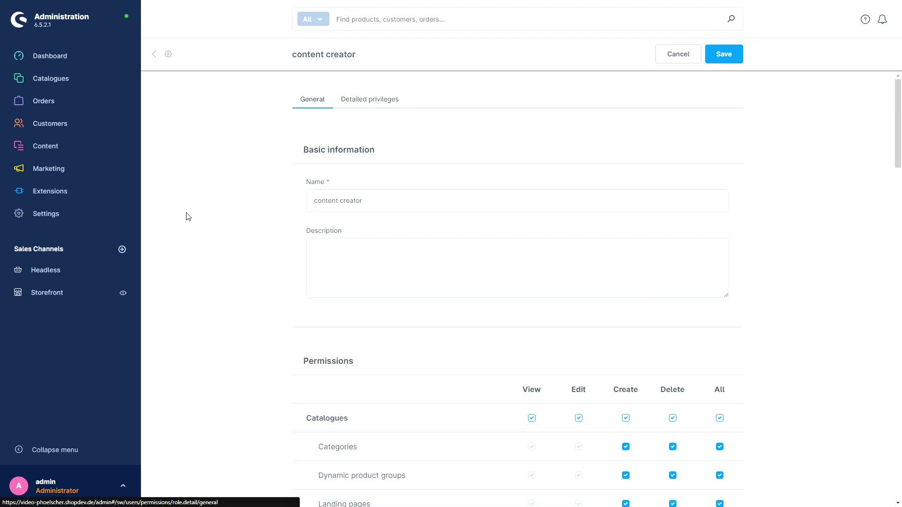
- Save the content creator role after confirming with the current admin password, then go back to Users & permissions
left_click(723, 55)
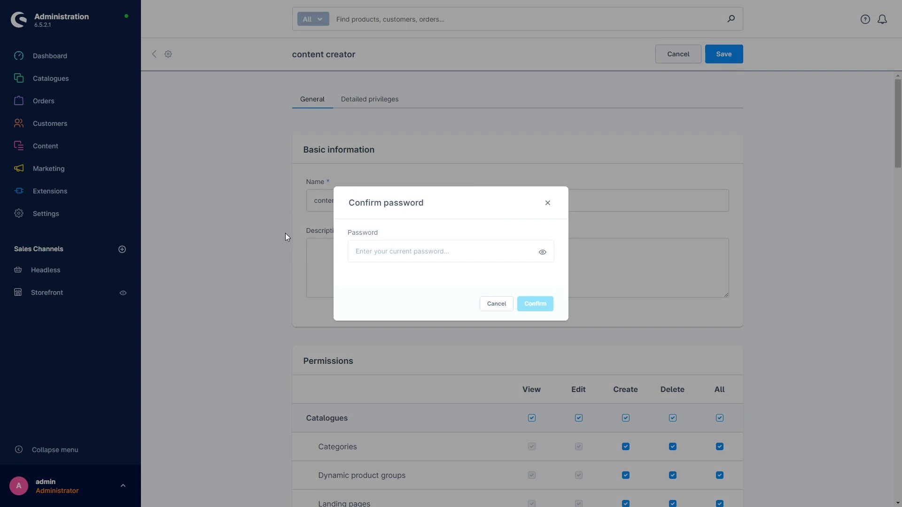
left_click(425, 252)
key("ctrl+v")
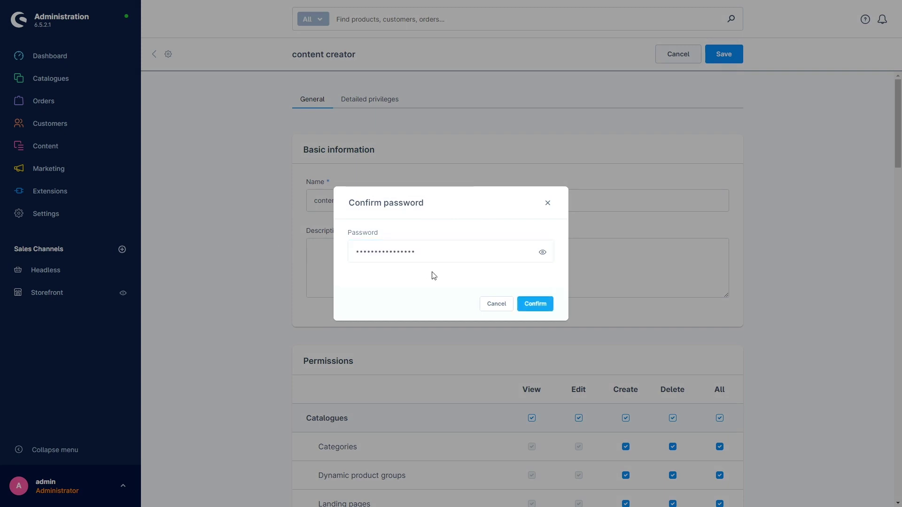
left_click(535, 306)
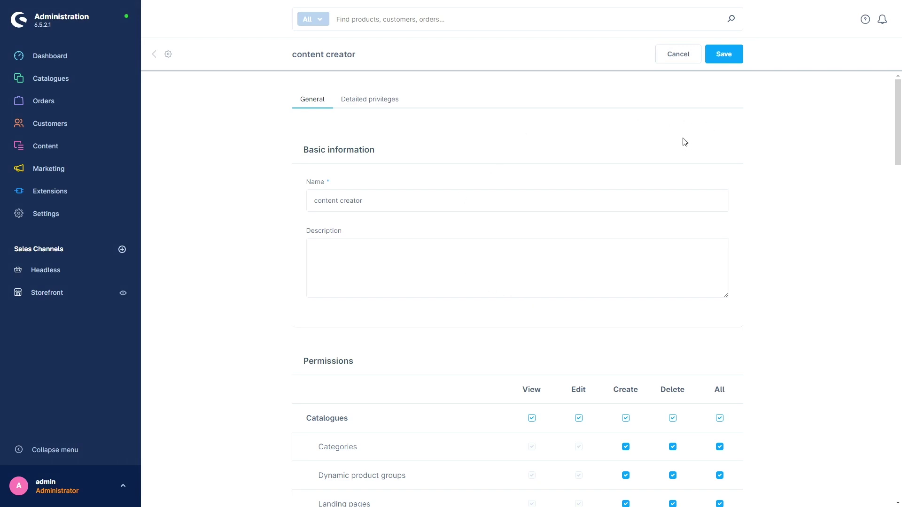
left_click(166, 55)
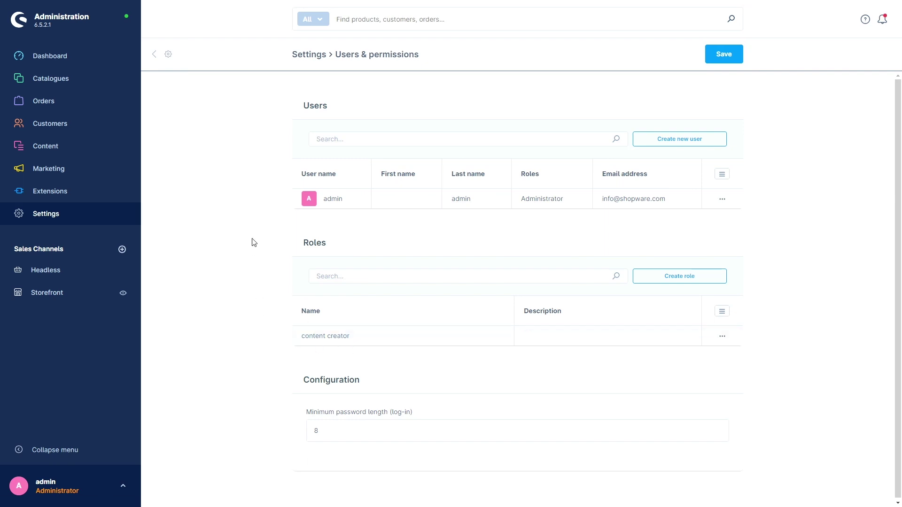
- Start a new user and enter the user's first name, last name and e-mail address
left_click(667, 140)
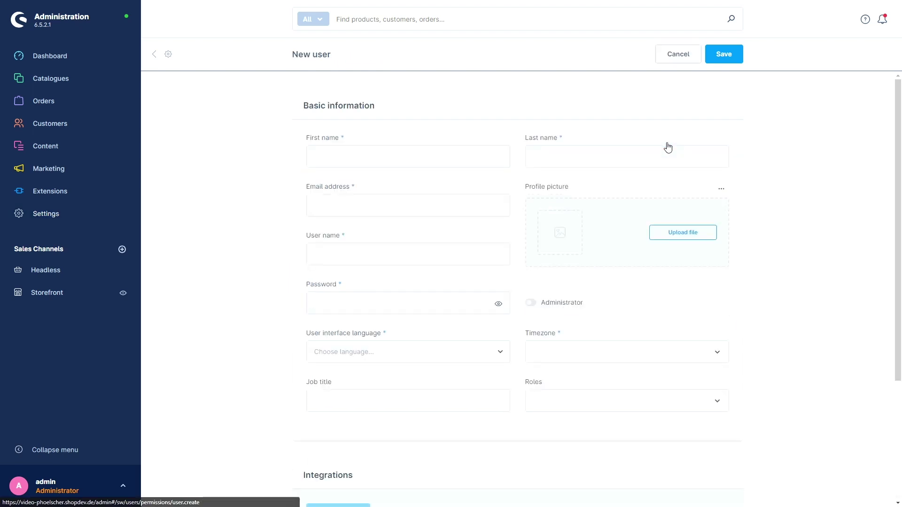
left_click(331, 155)
type("Shopware")
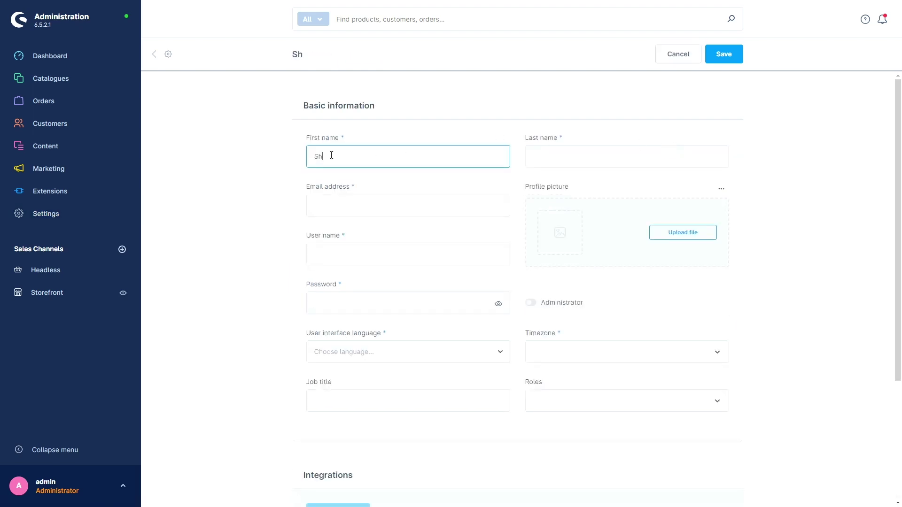
key("Tab")
type("Test")
key("Tab")
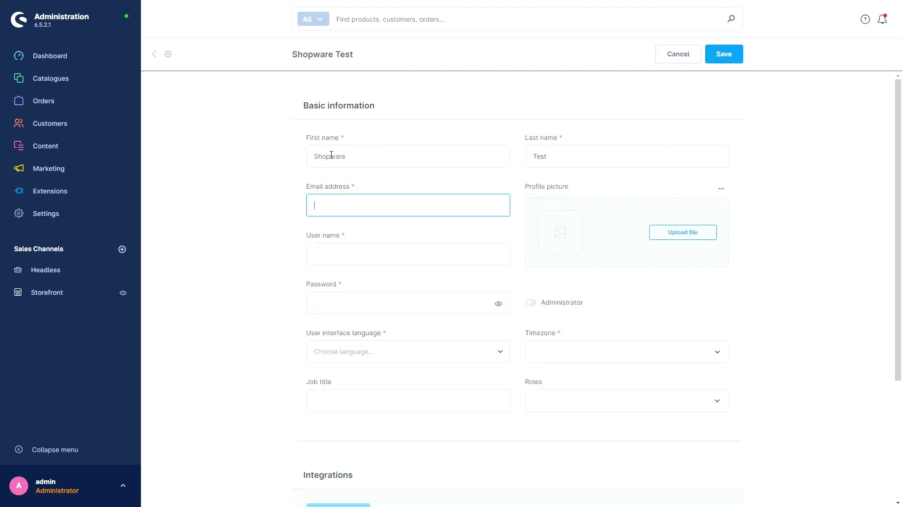
left_click(266, 233)
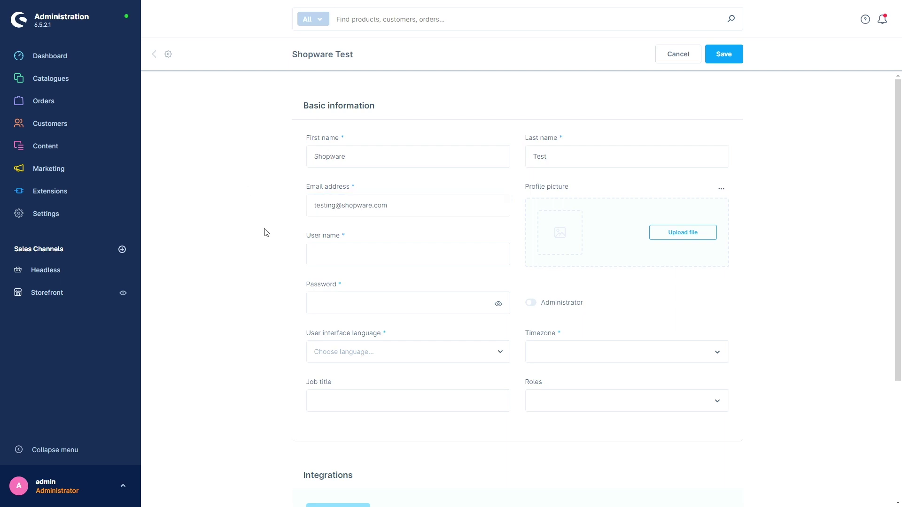
- Fill in the new user's user name and password
left_click(328, 246)
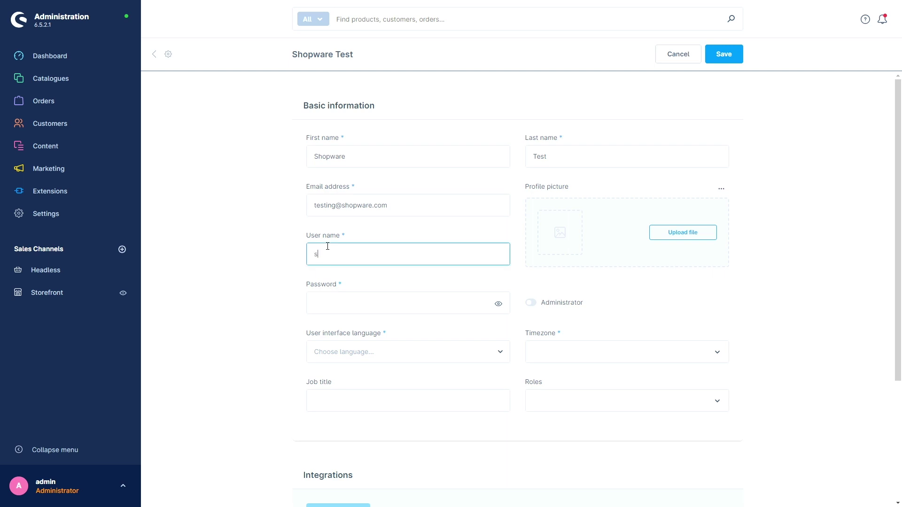
type("shopware")
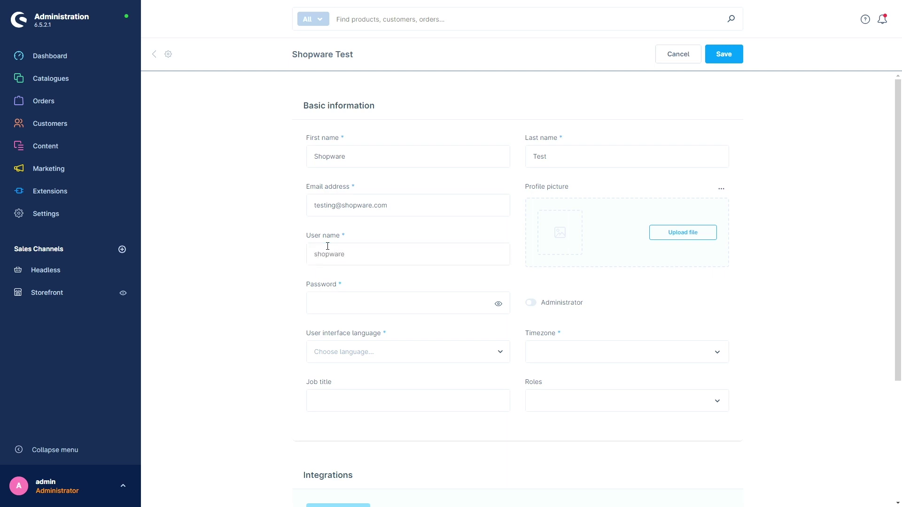
left_click(338, 300)
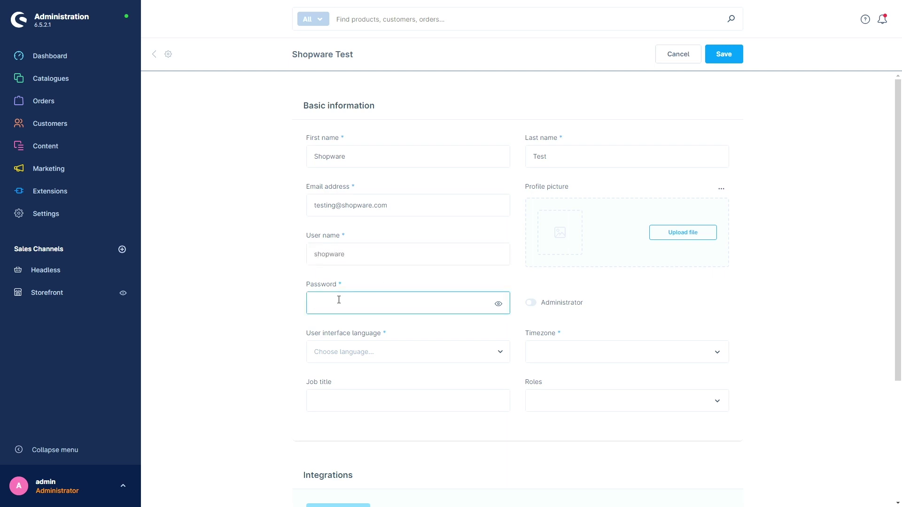
type("shopware")
left_click(240, 290)
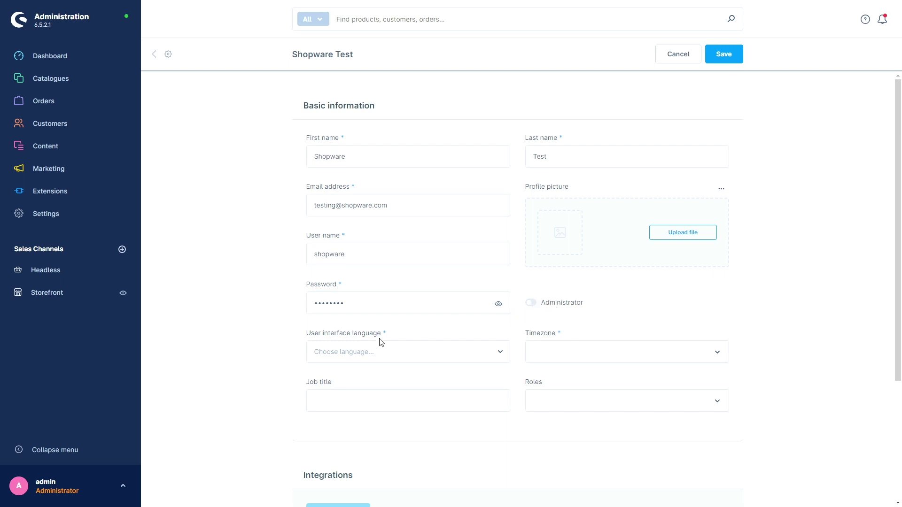
- Choose English (United Kingdom) as interface language, UTC as timezone, and the content creator role
left_click(372, 353)
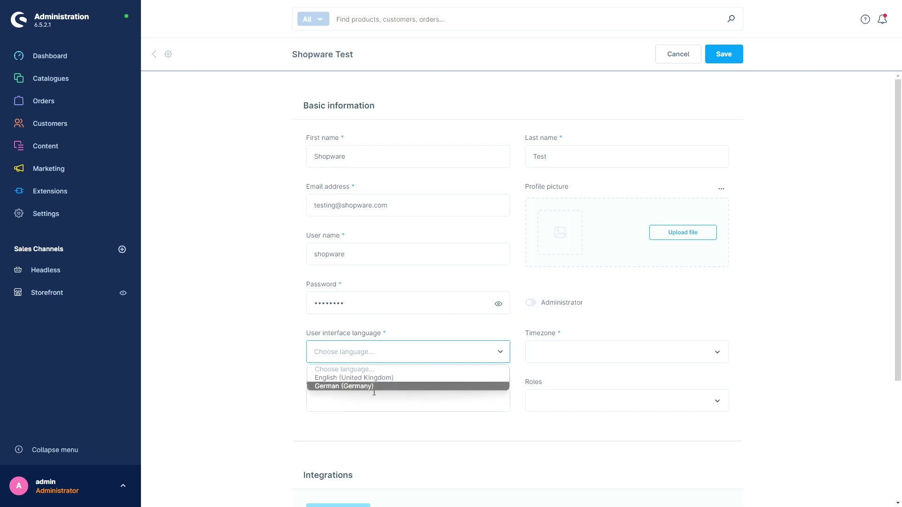
left_click(383, 378)
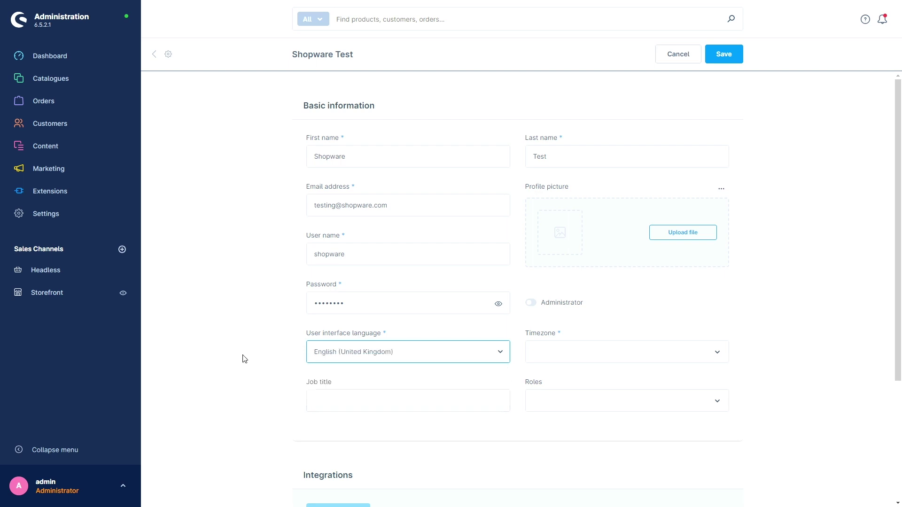
left_click(591, 359)
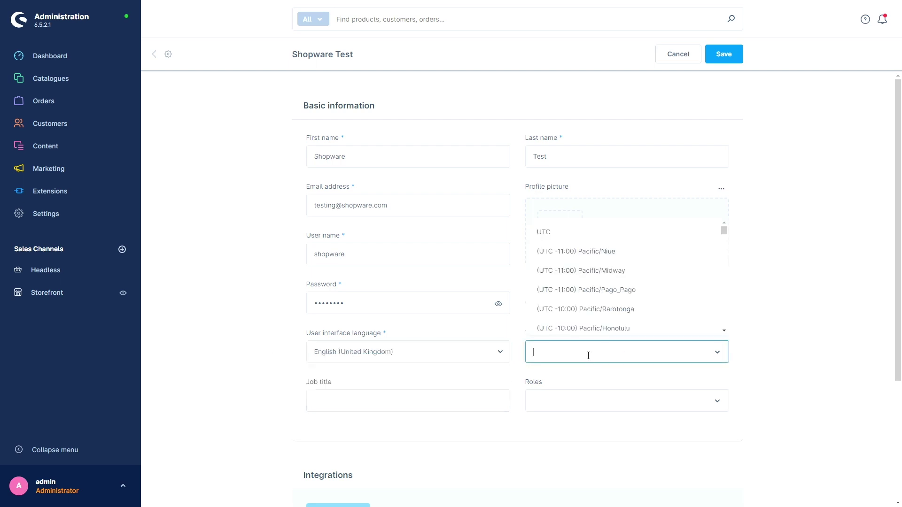
left_click(583, 239)
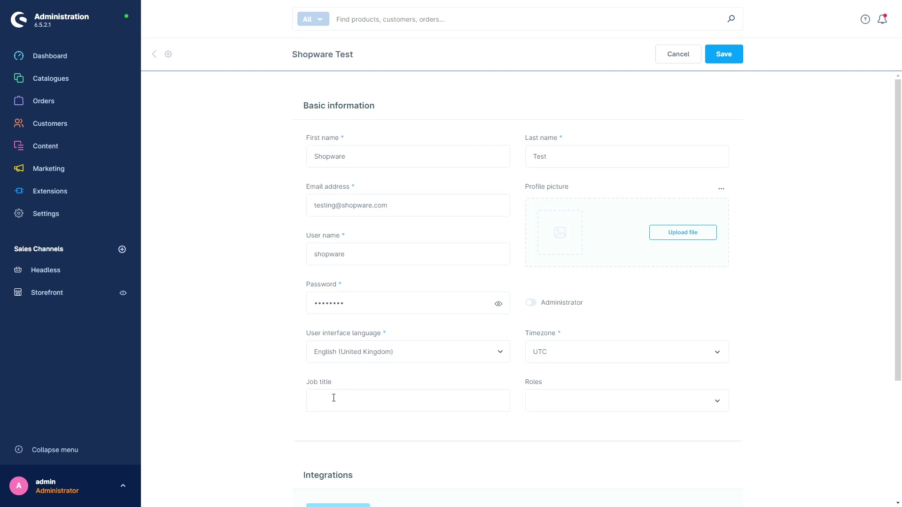
left_click(599, 401)
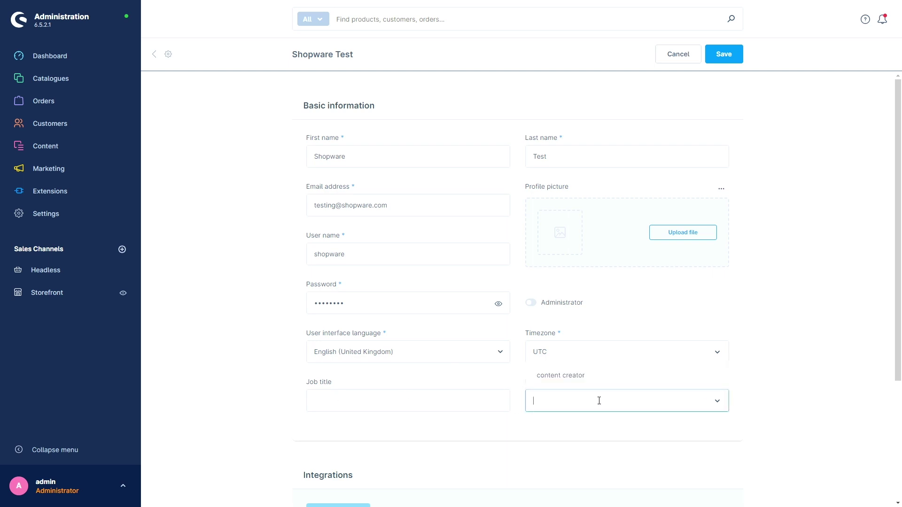
left_click(577, 380)
scroll(258, 338, "down", 3)
scroll(239, 306, "down", 1)
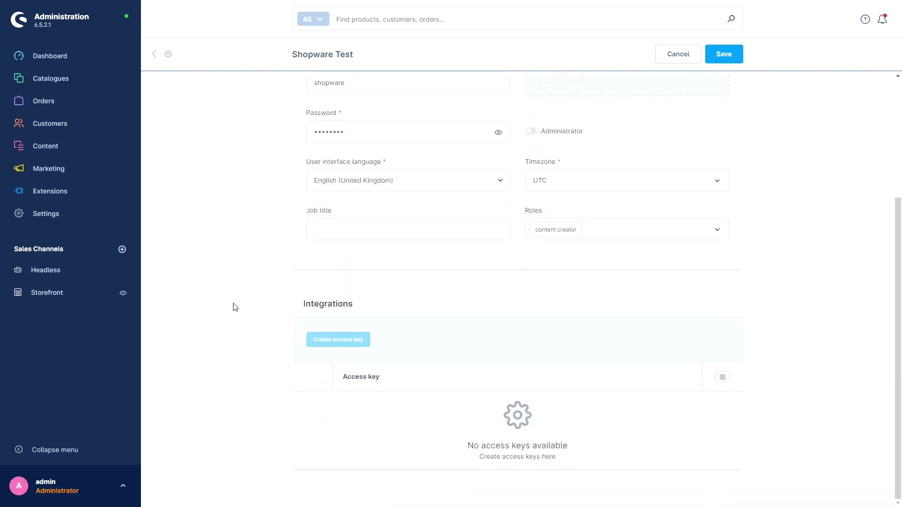
scroll(237, 307, "up", 1)
scroll(252, 303, "down", 1)
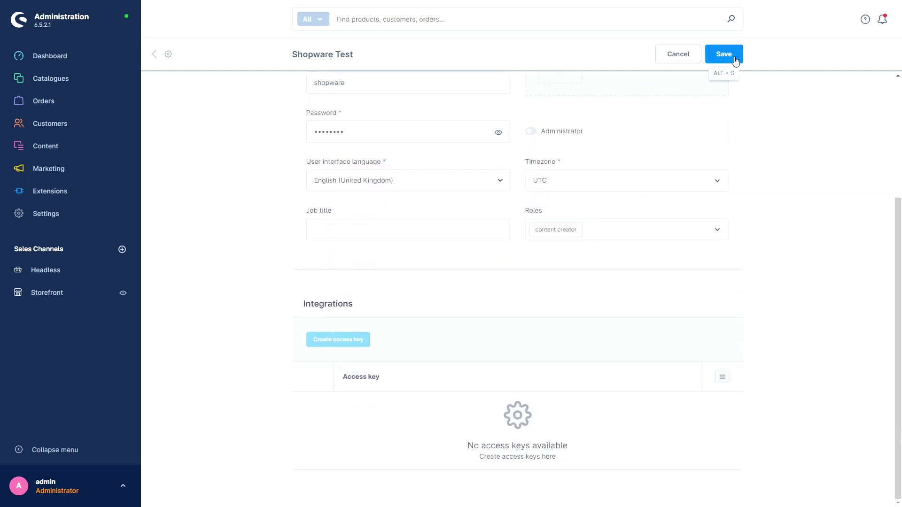
- Save the new user, confirming with the current admin password
left_click(733, 57)
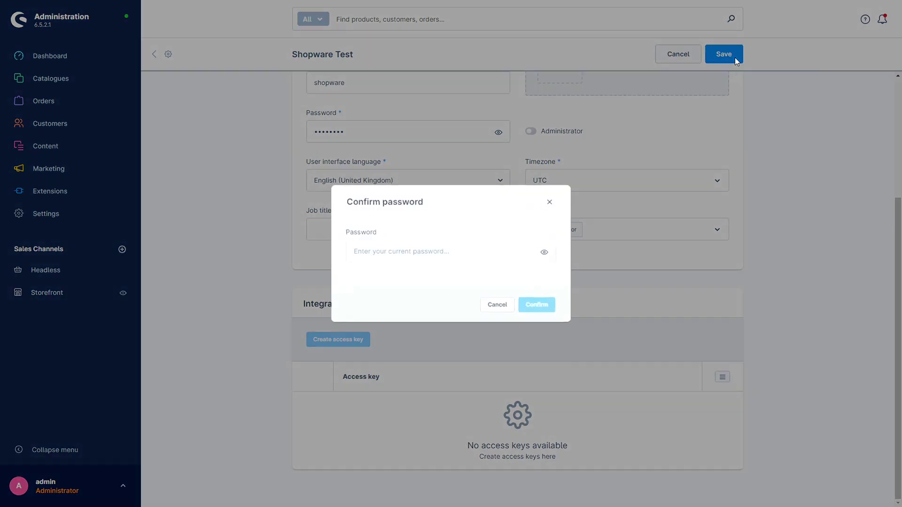
left_click(400, 253)
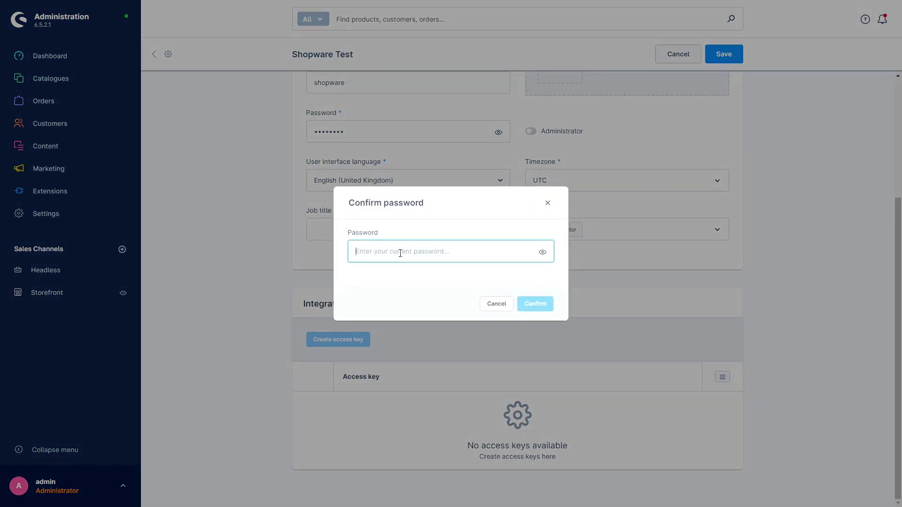
type("shopware")
left_click(527, 304)
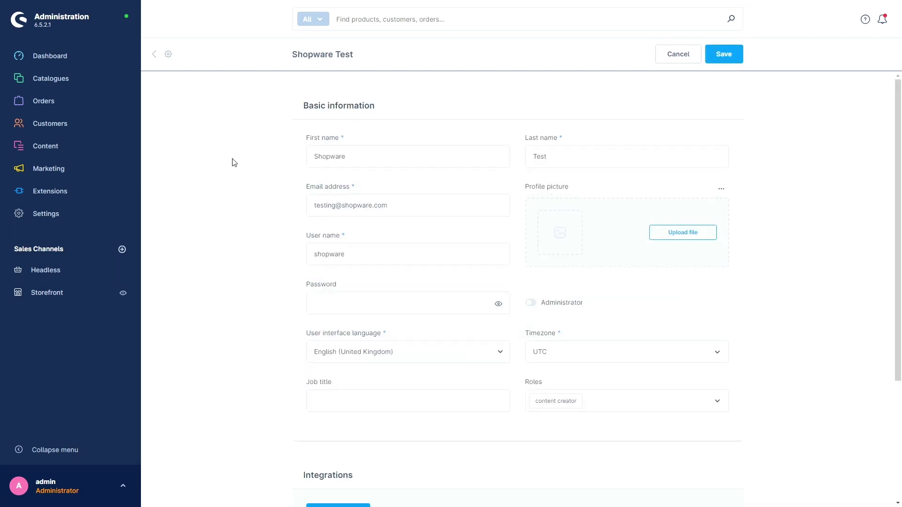
scroll(232, 169, "down", 4)
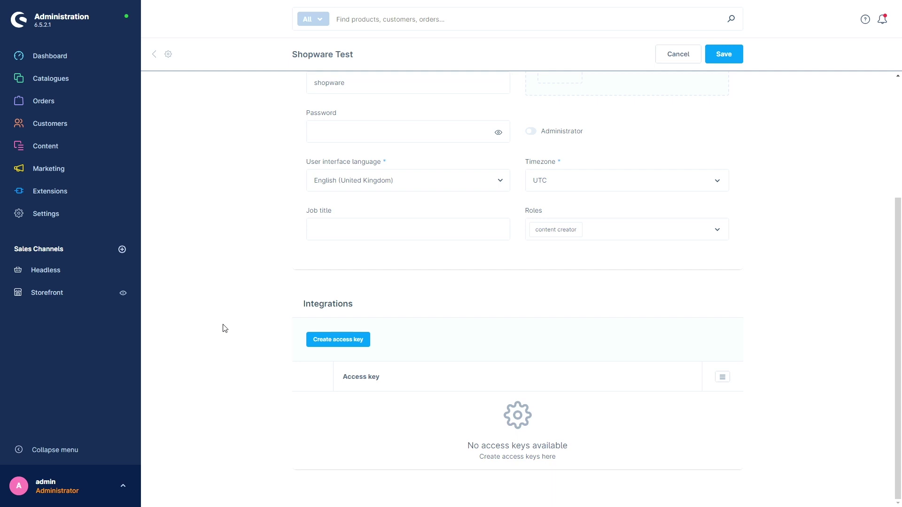
scroll(223, 327, "up", 4)
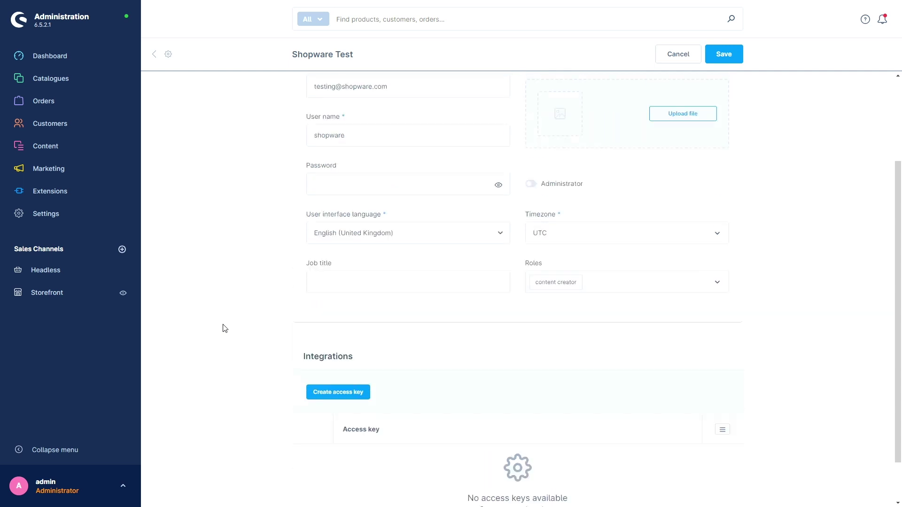
- As the new user, check the Catalogues and Content menus and open the account options
left_click(166, 63)
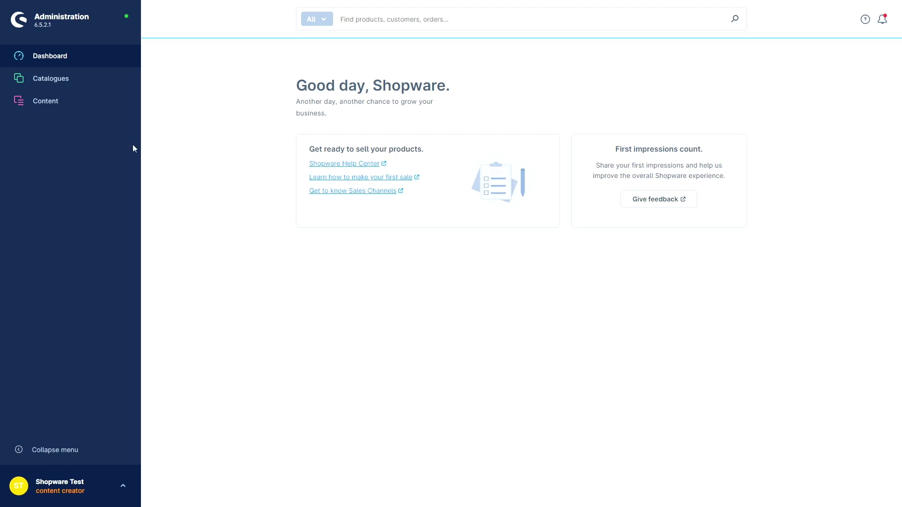
mouse_move(71, 82)
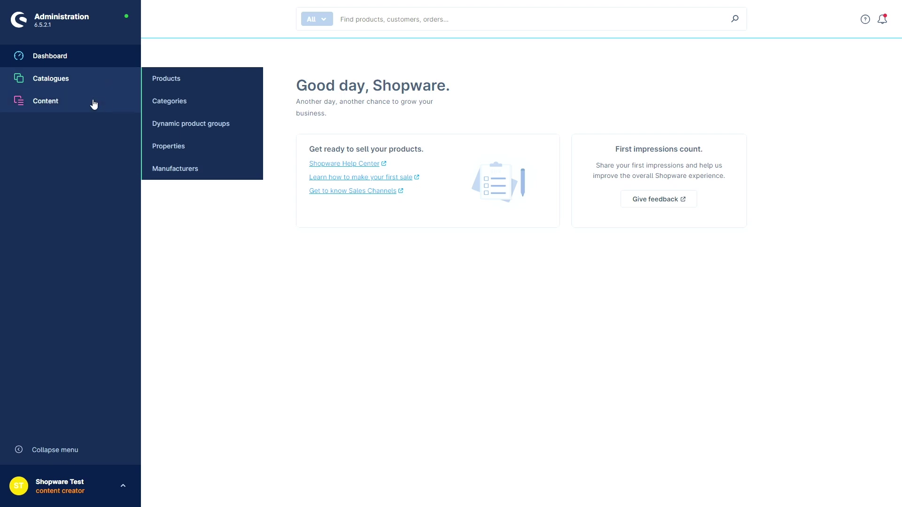
mouse_move(94, 104)
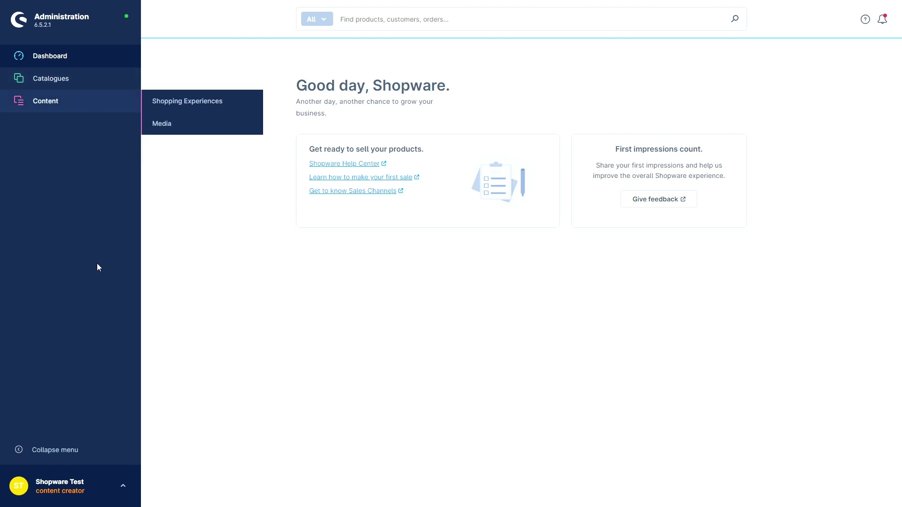
left_click(123, 486)
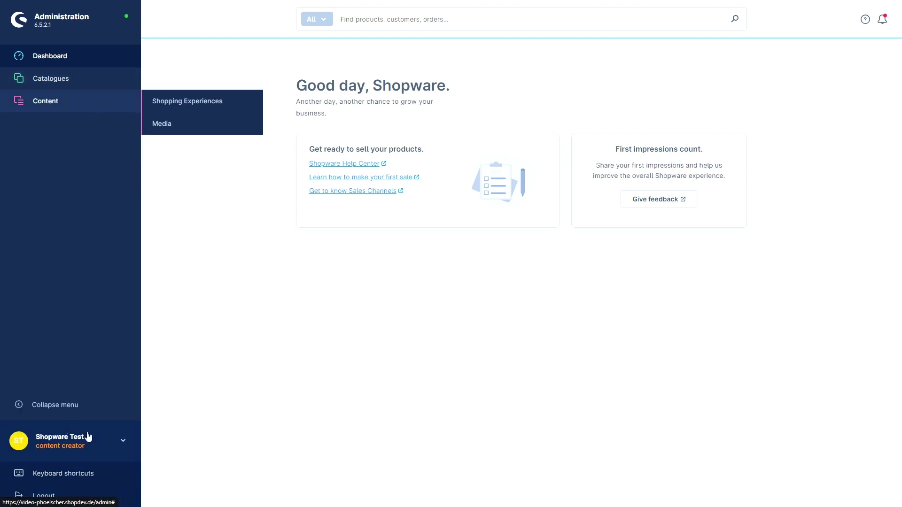